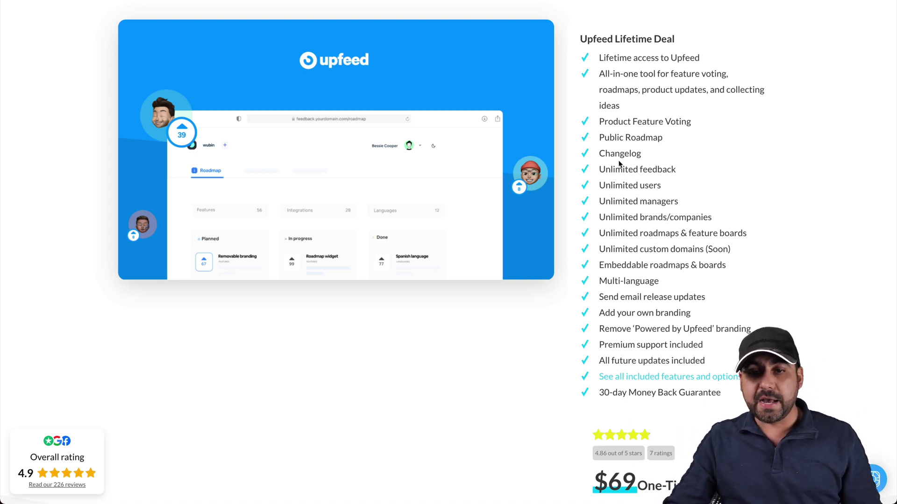
Highlight the Unlimited brands/companies and custom domains lines in the deal's feature list
triple_click(657, 218)
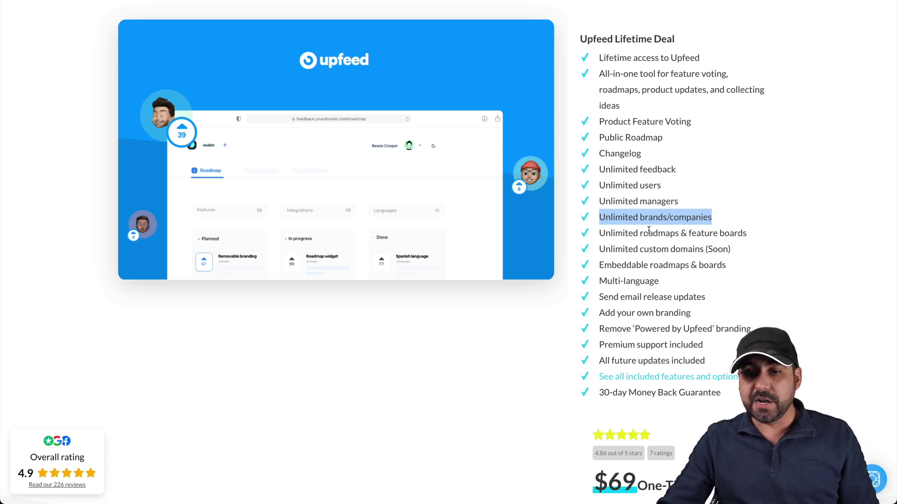
left_click(655, 232)
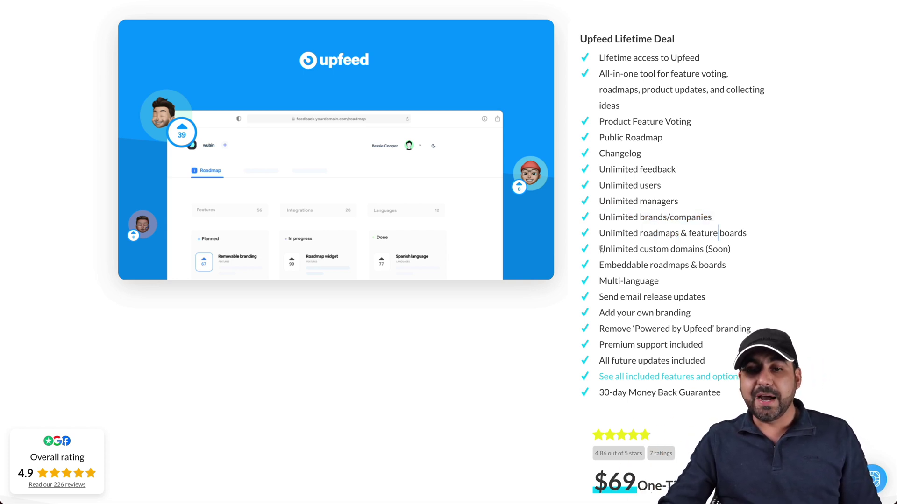
left_click_drag(600, 249, 723, 249)
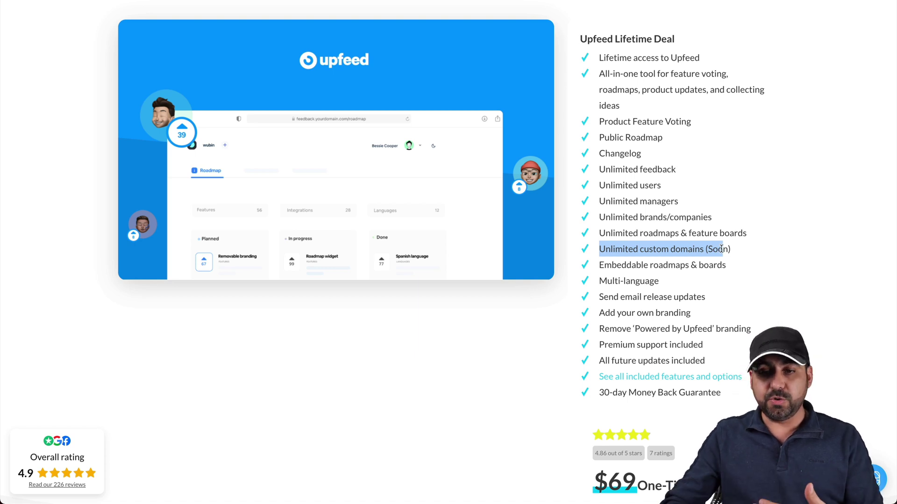
double_click(723, 248)
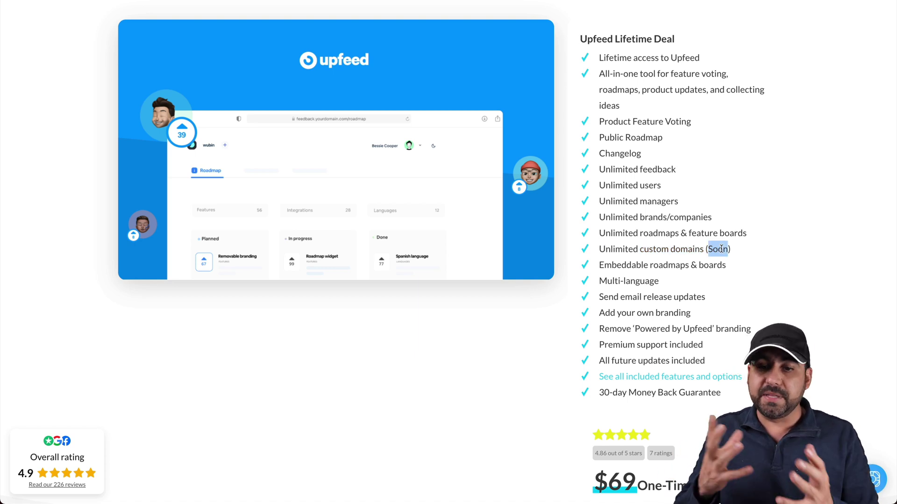
double_click(671, 249)
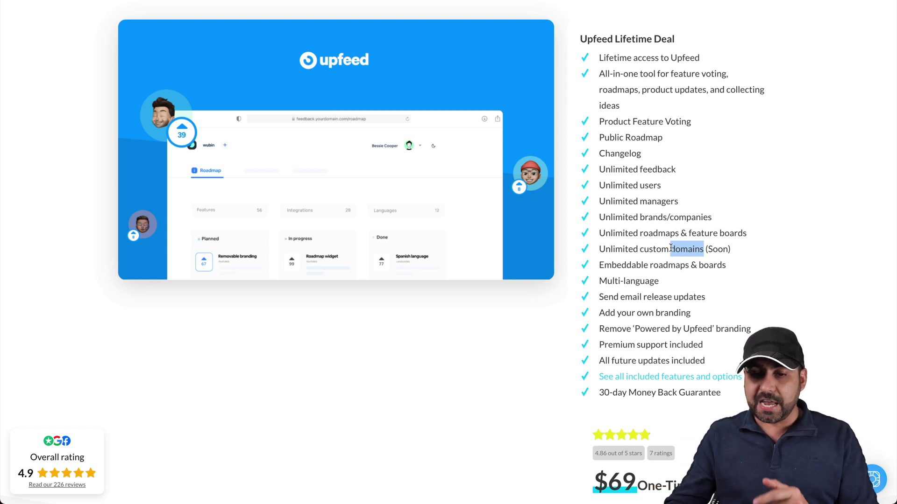
scroll(621, 469, "down", 2)
scroll(621, 470, "down", 2)
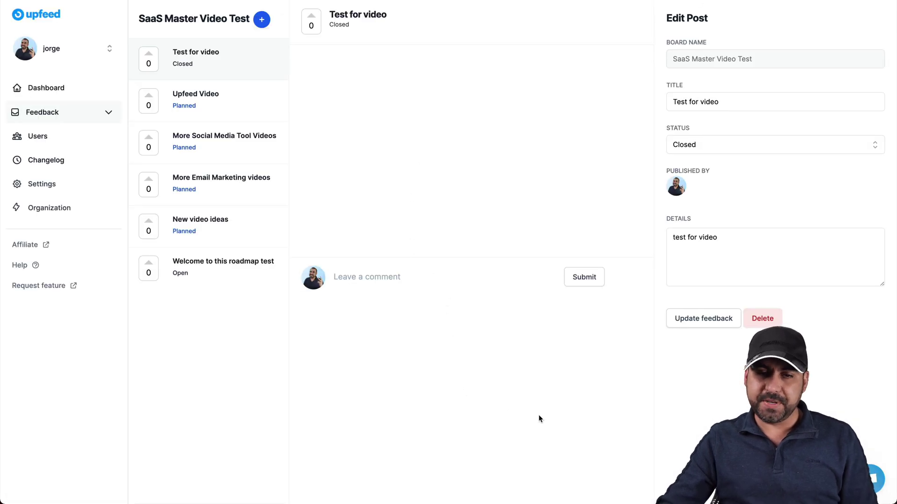
Open the public roadmap from the dashboard, check the feedback boards dropdown, then view the changelog
left_click(50, 91)
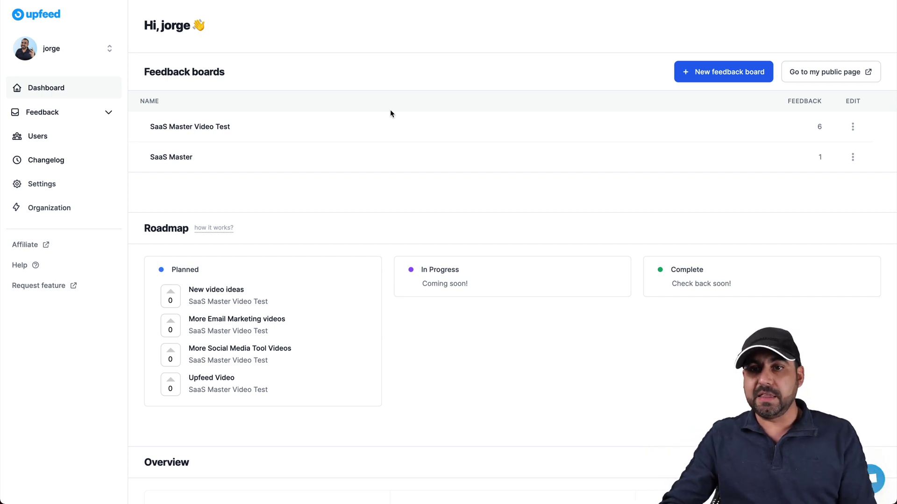
left_click(815, 74)
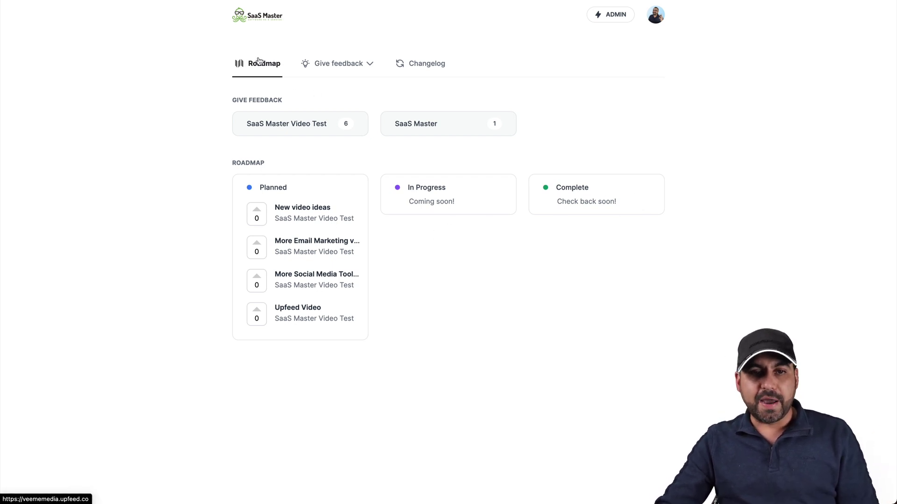
left_click(338, 64)
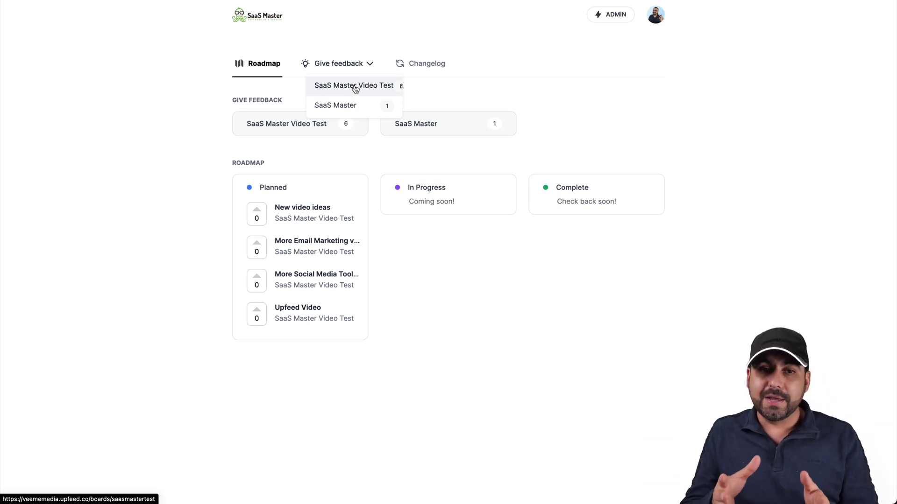
left_click(426, 63)
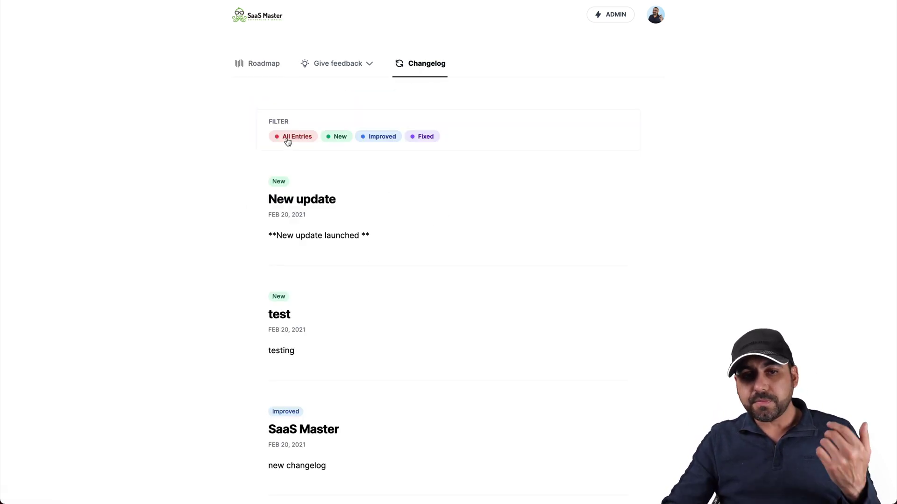
Filter the public changelog by New and Improved, then open the SaaS Master Video Test board in admin
left_click(333, 139)
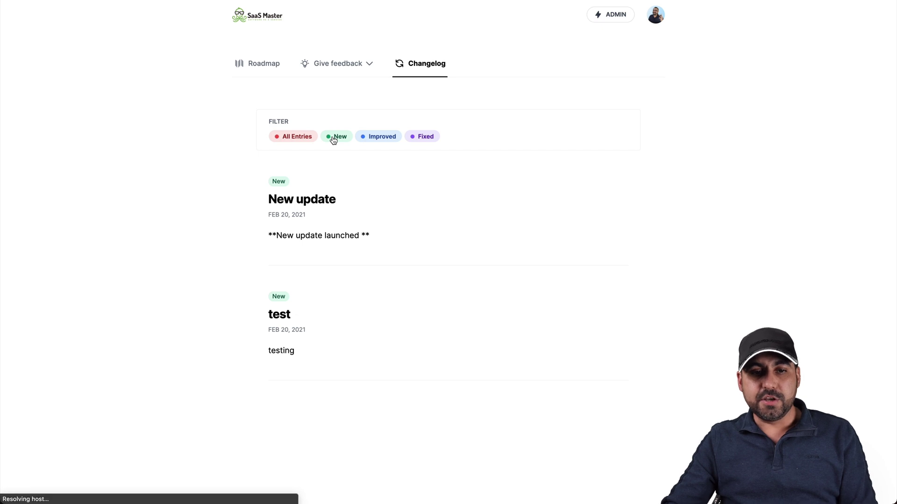
left_click(389, 137)
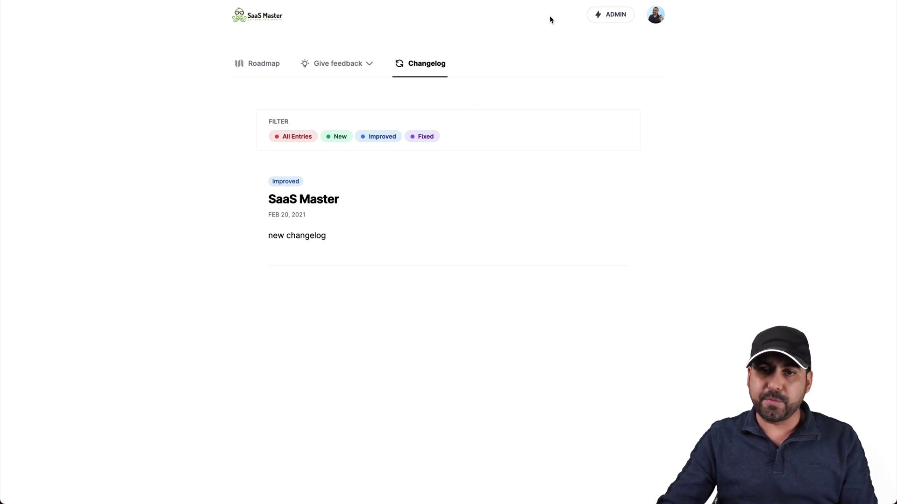
key("ctrl+w")
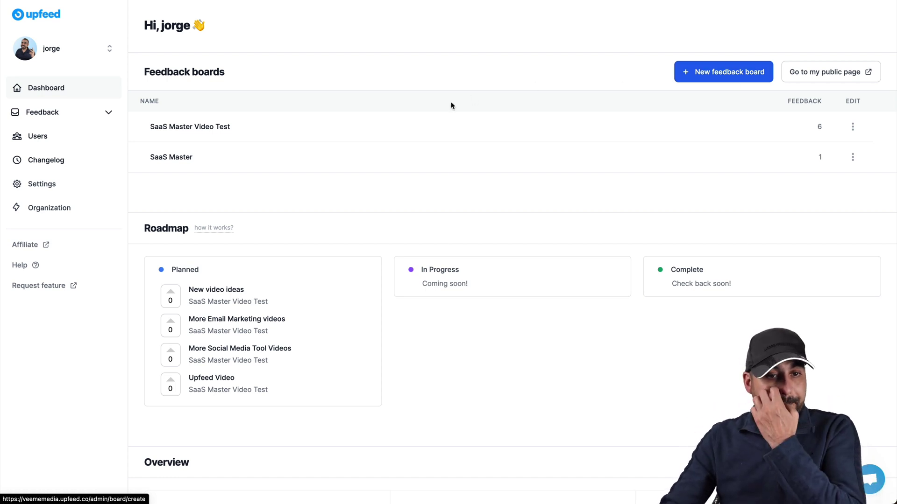
left_click(221, 129)
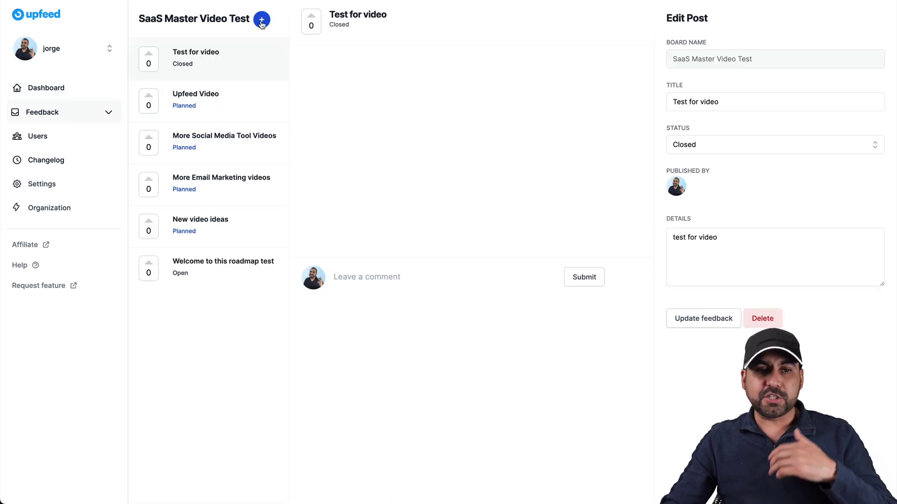
Add a post titled 'test' with details 'test' and set its status to In Progress
left_click(262, 21)
left_click(418, 228)
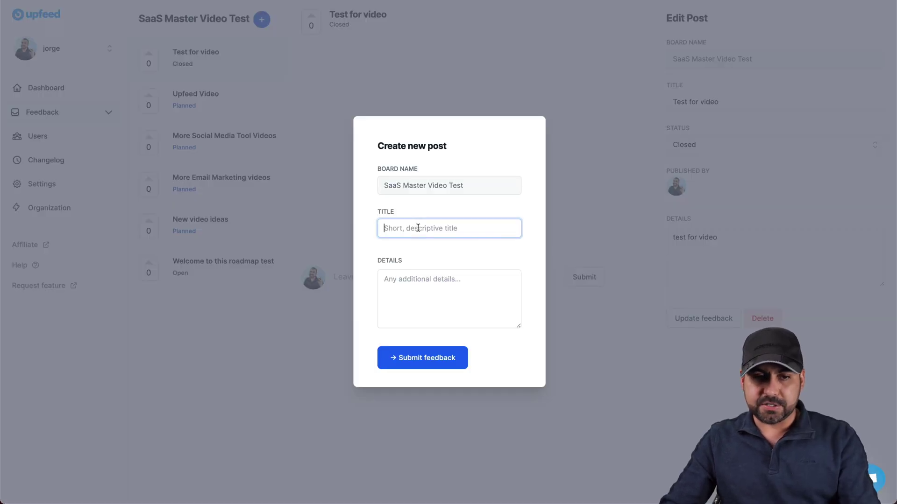
type("test")
left_click(430, 284)
type("test")
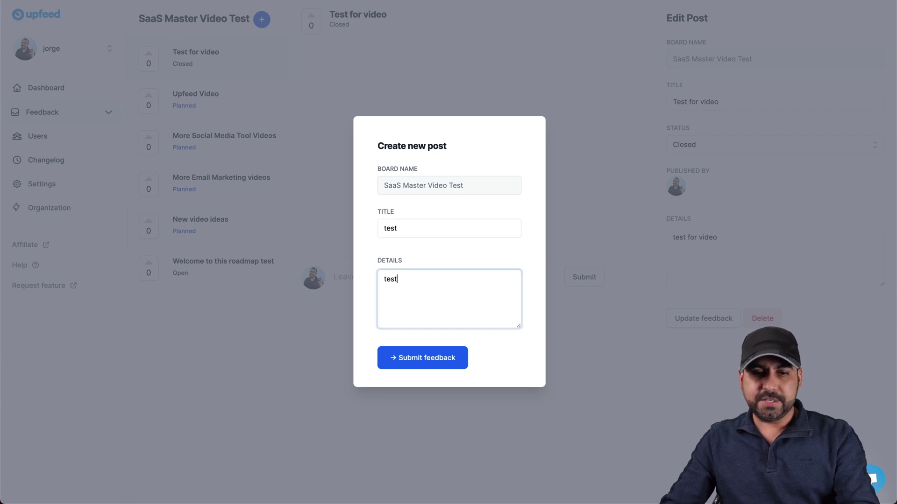
left_click(421, 357)
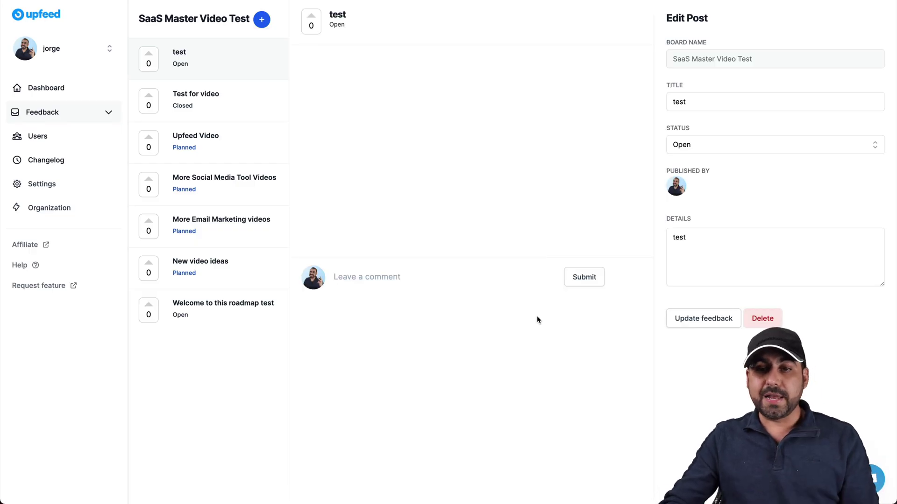
left_click(706, 149)
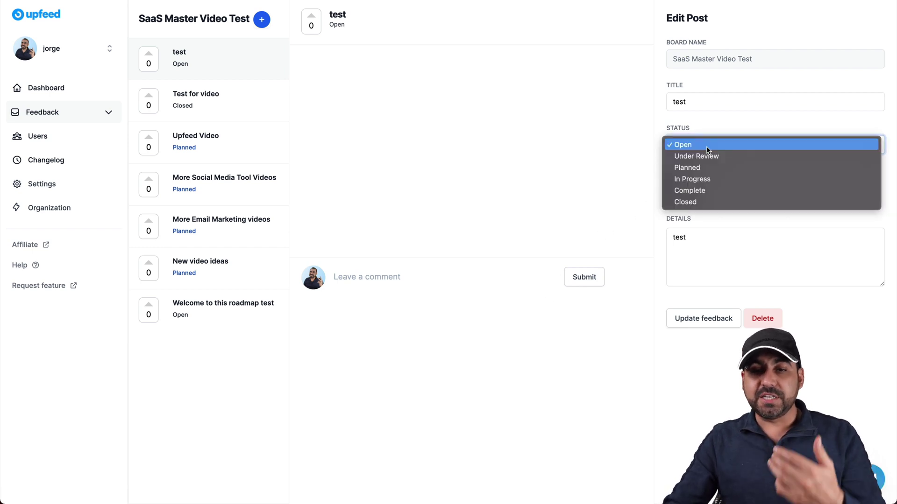
left_click(704, 183)
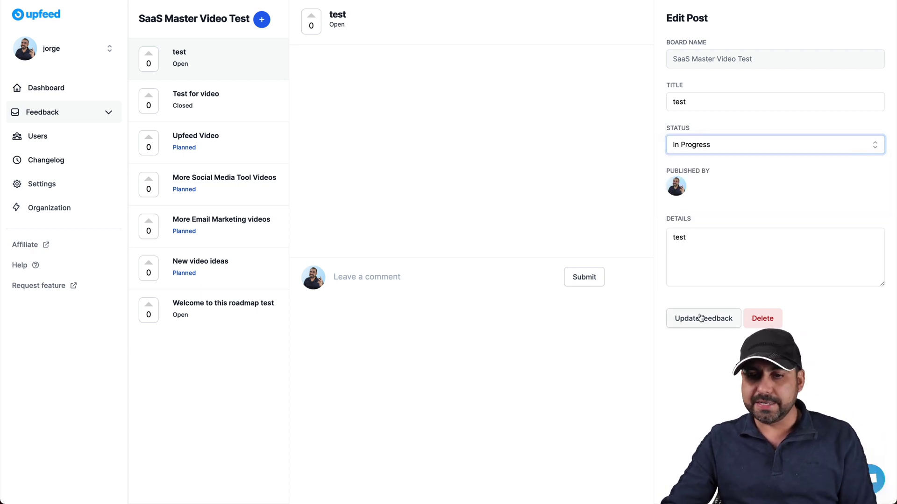
left_click(701, 317)
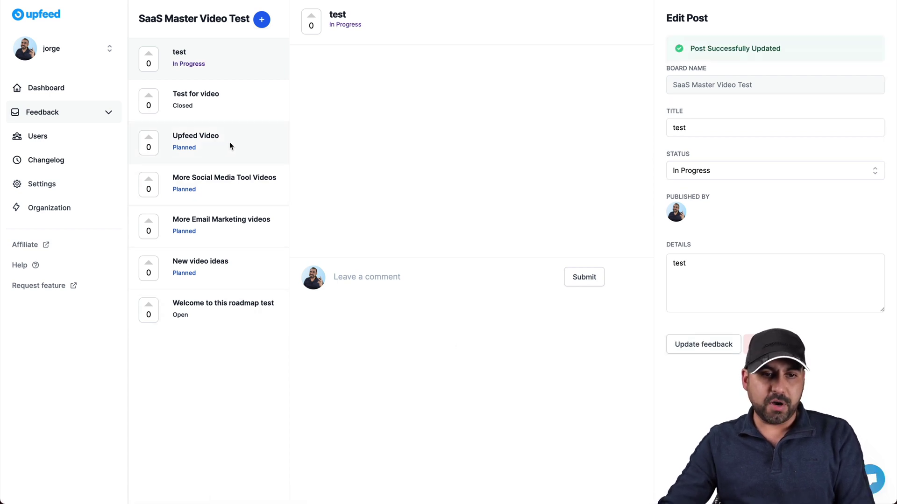
Mark the Upfeed Video post as Complete and go to the public roadmap
left_click(211, 141)
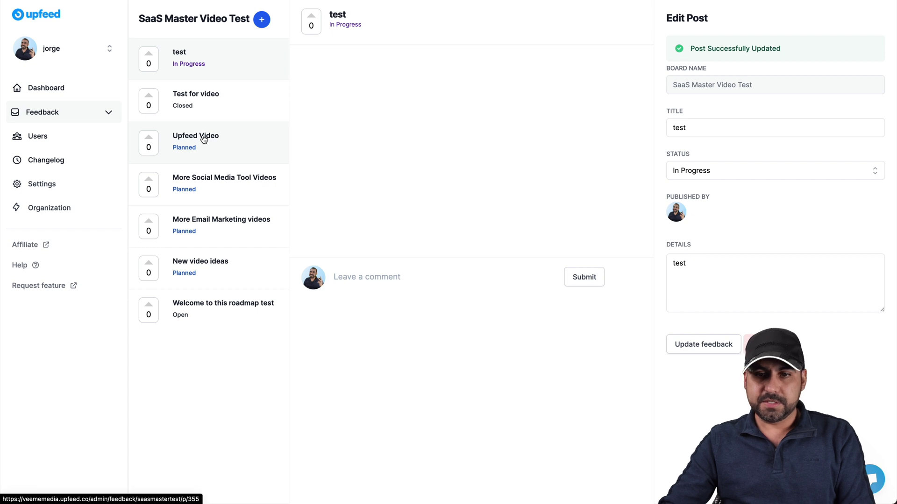
left_click(701, 144)
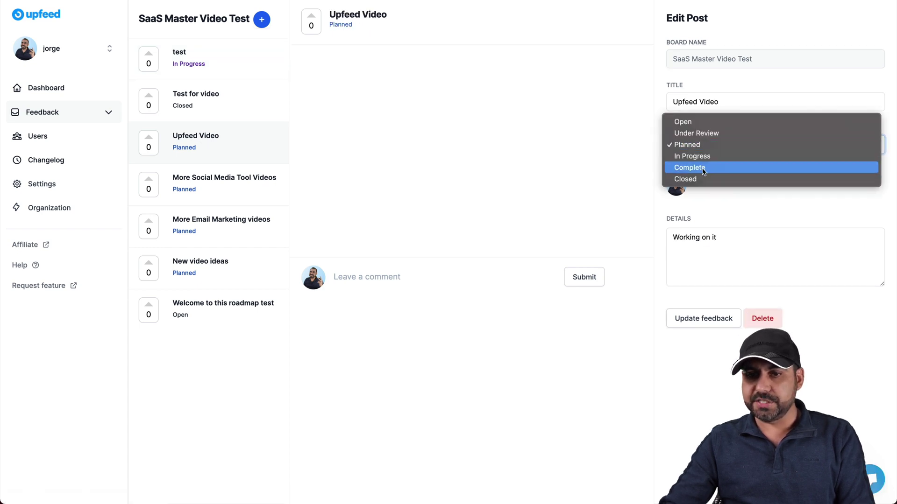
key("Escape")
left_click(710, 321)
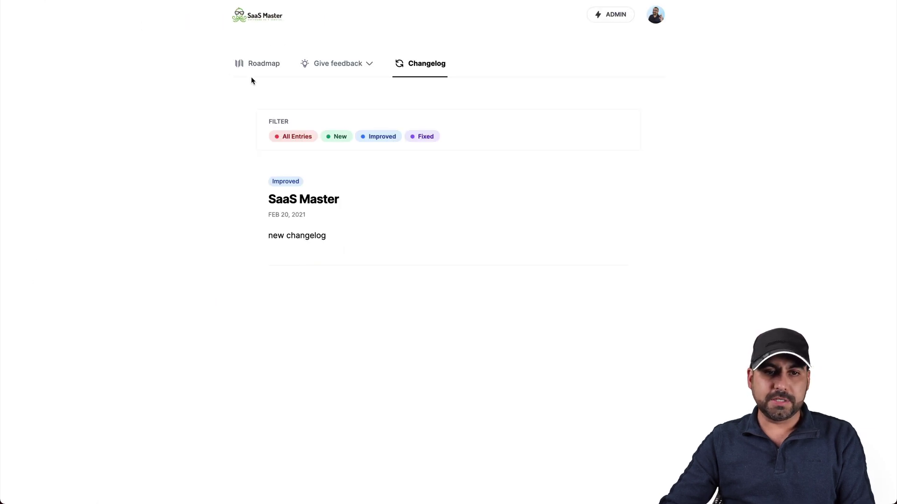
left_click(270, 69)
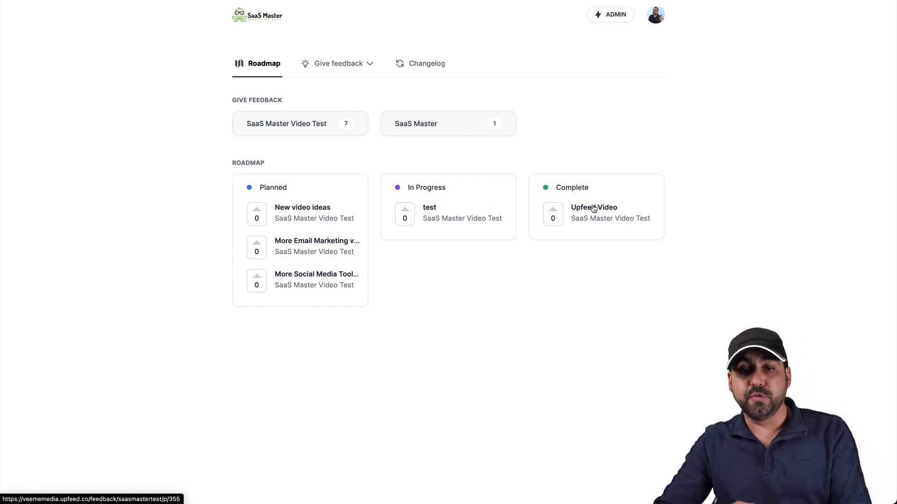
Upvote the Upfeed Video and test posts, remove both votes, then go to the admin changelog
left_click(553, 213)
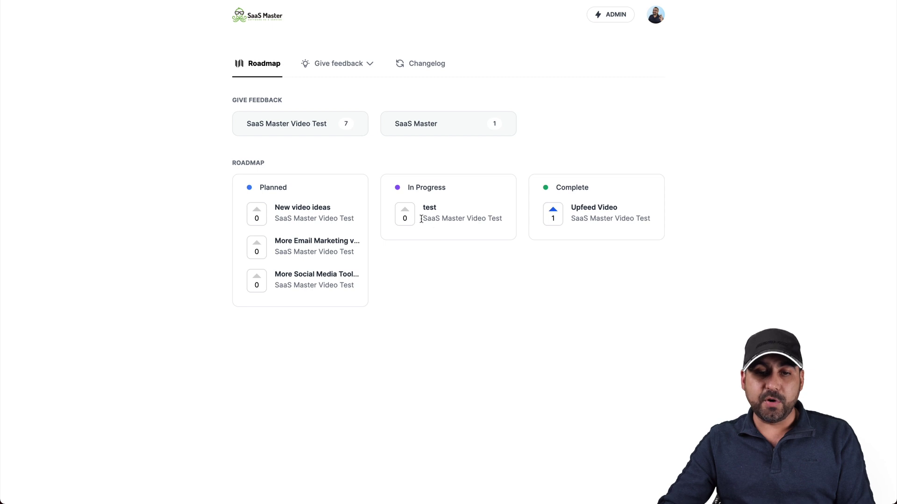
left_click(404, 213)
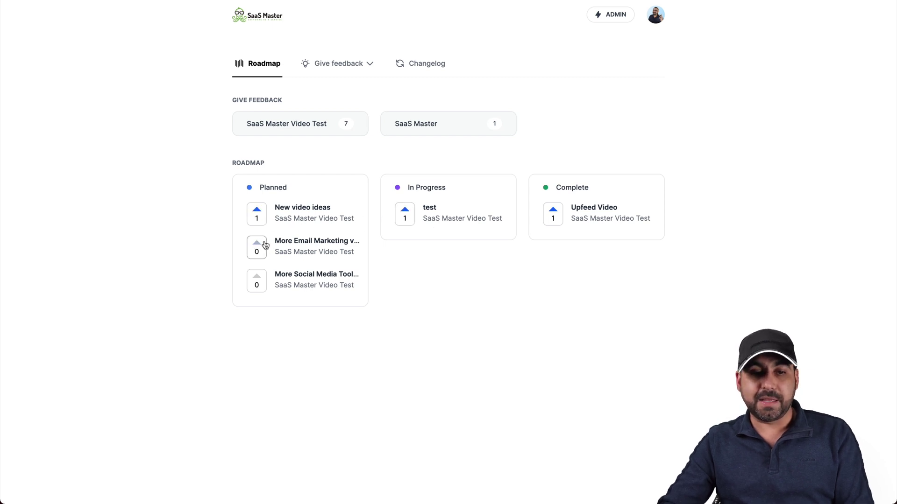
left_click(404, 213)
left_click(553, 214)
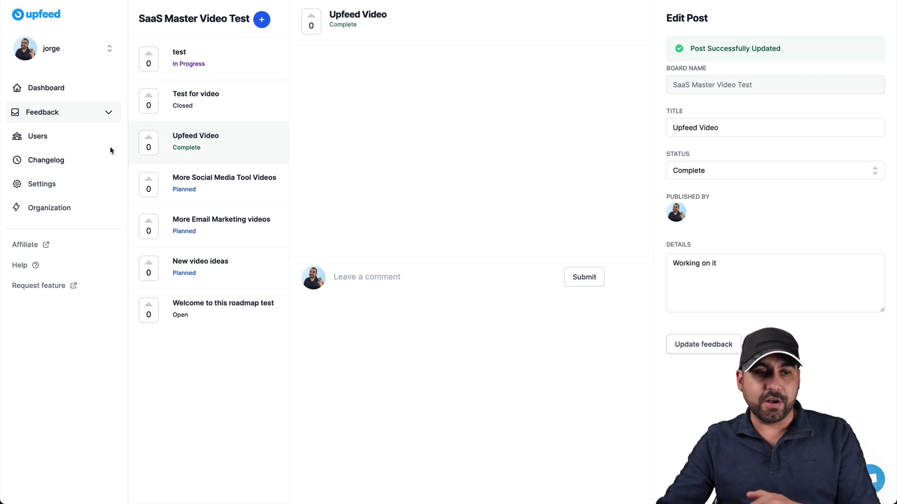
left_click(50, 162)
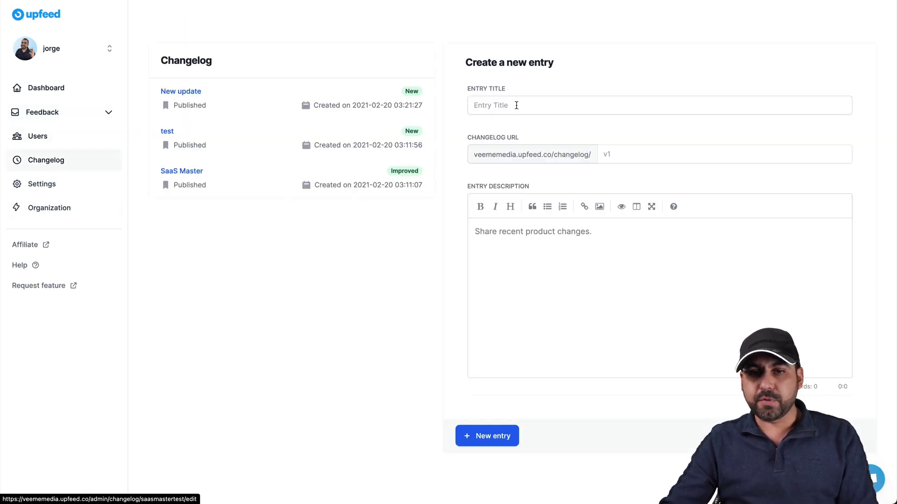
Publish changelog entry 'test' with a sample description, changing the taken URL slug to test1
left_click(526, 103)
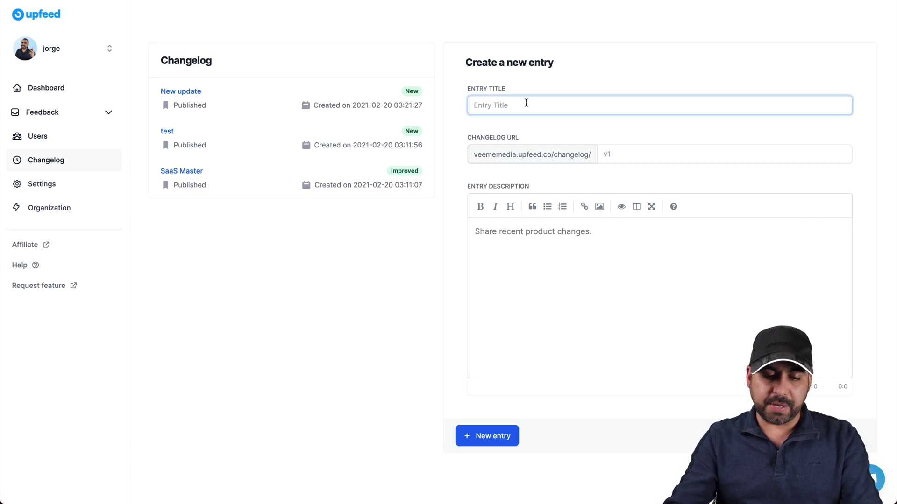
type("test")
left_click(638, 158)
type("te")
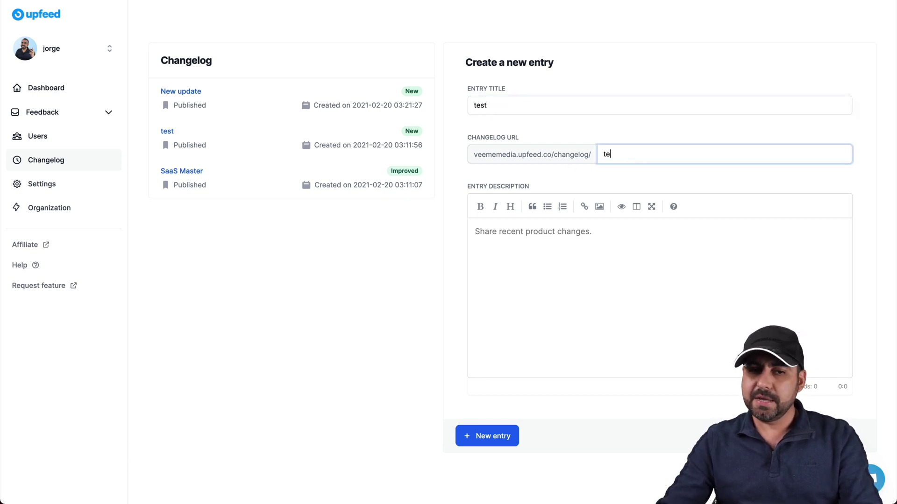
left_click(609, 253)
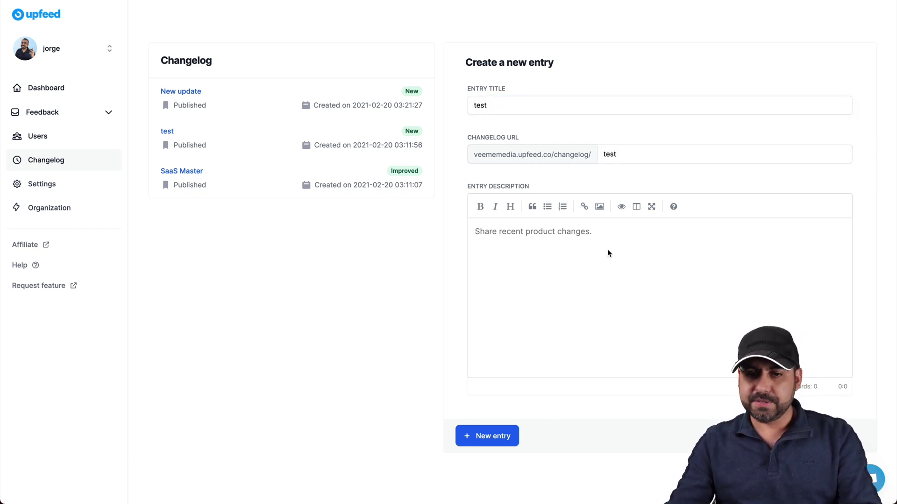
type("asdasd sadasd as das d asd sa")
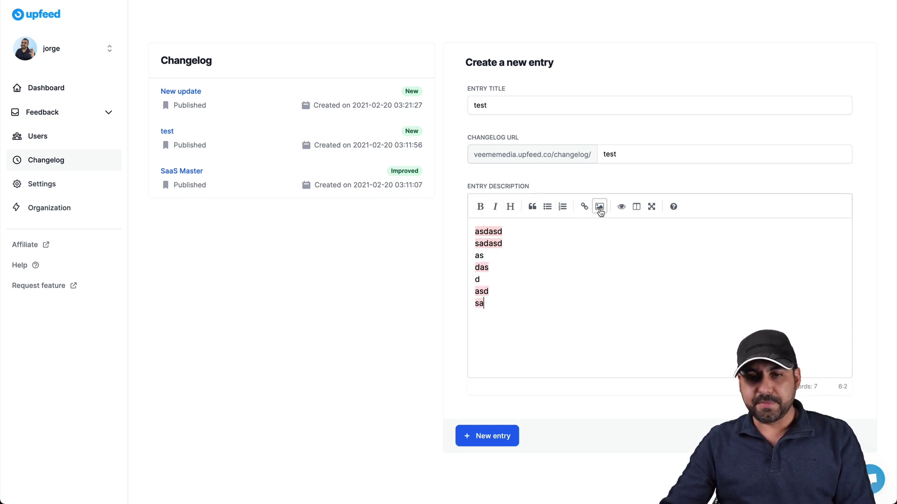
left_click(497, 435)
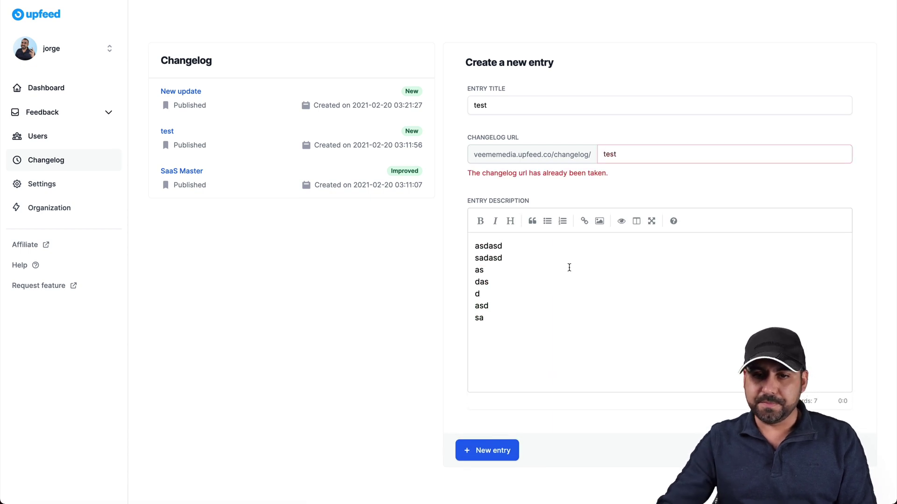
left_click(624, 160)
type("1")
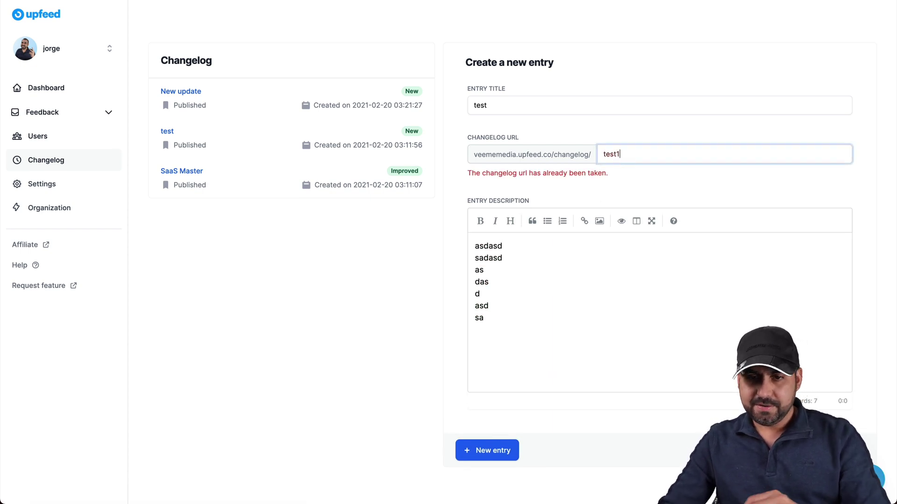
left_click(487, 450)
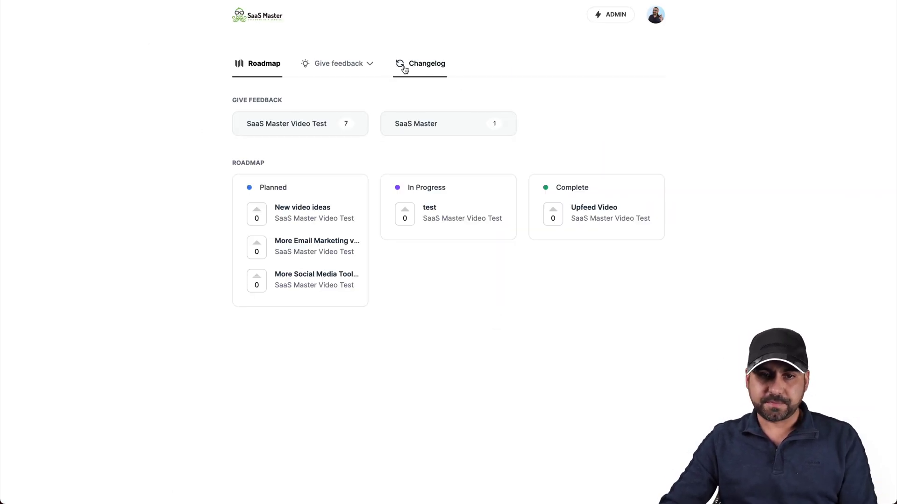
left_click(403, 68)
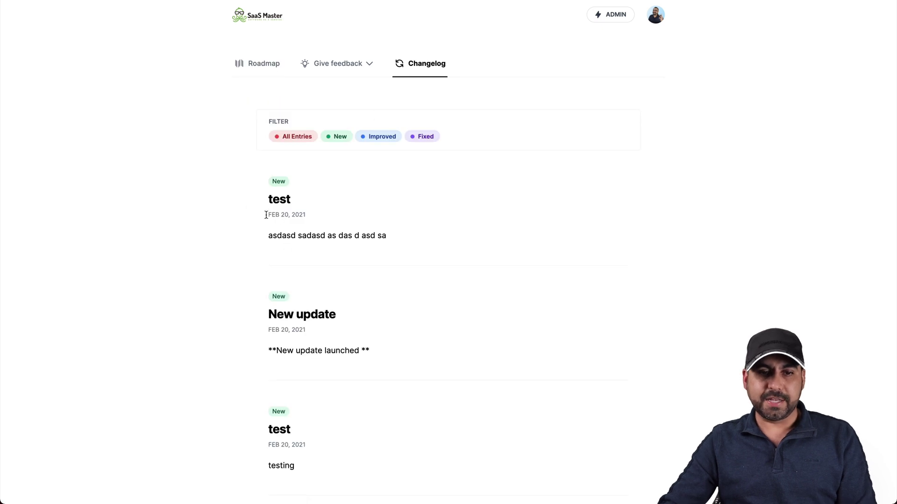
left_click_drag(269, 232, 393, 234)
left_click(379, 231)
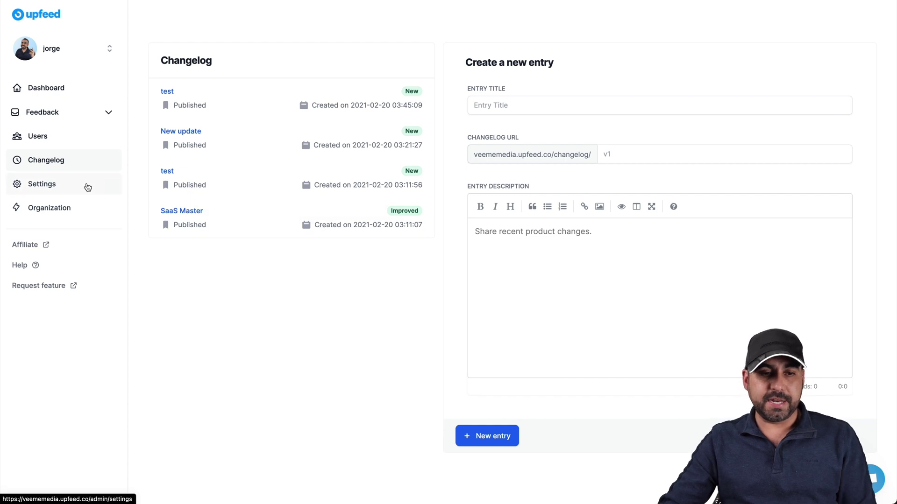
Review the Company, Integrations and Embed settings tabs, including the board and roadmap iframe codes
left_click(87, 187)
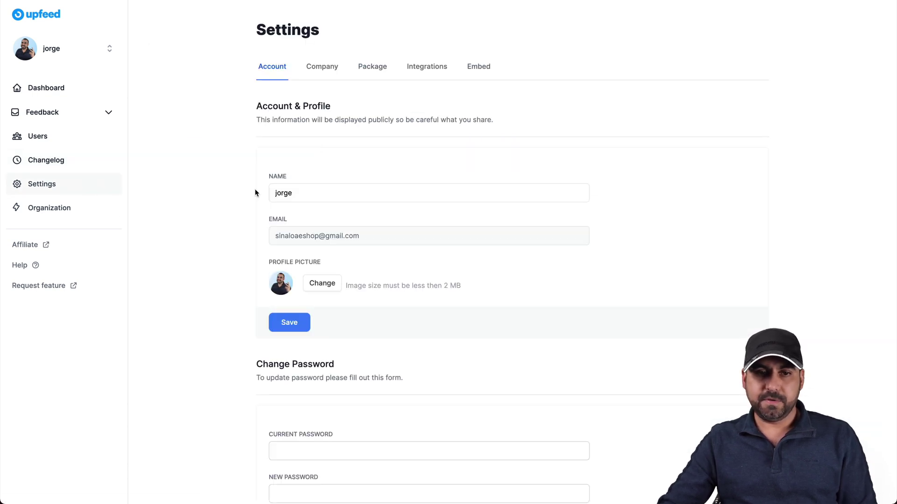
left_click(326, 66)
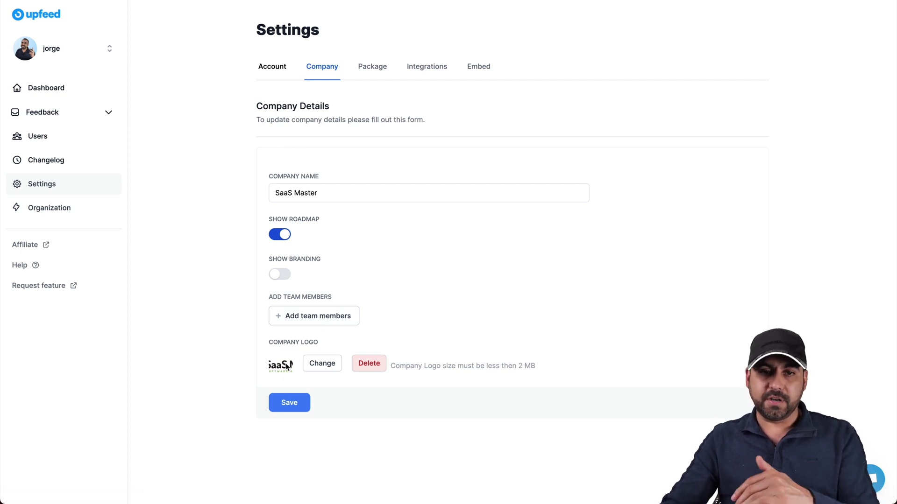
left_click(432, 67)
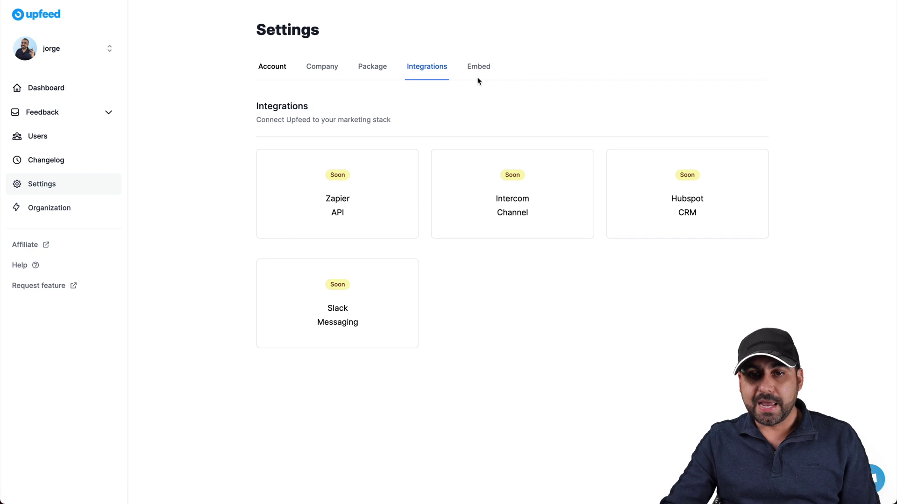
left_click(470, 66)
scroll(462, 298, "down", 2)
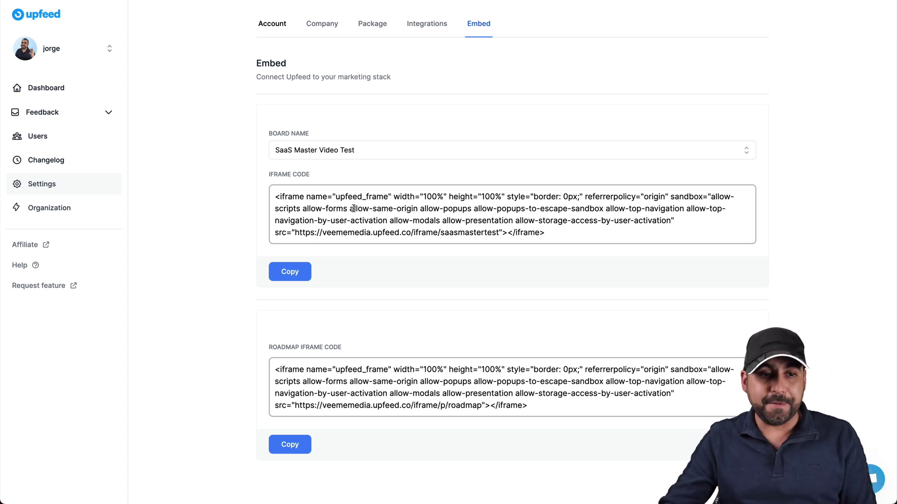
Go through Users to the Organization list and switch to the SaaSMaster company
left_click(84, 136)
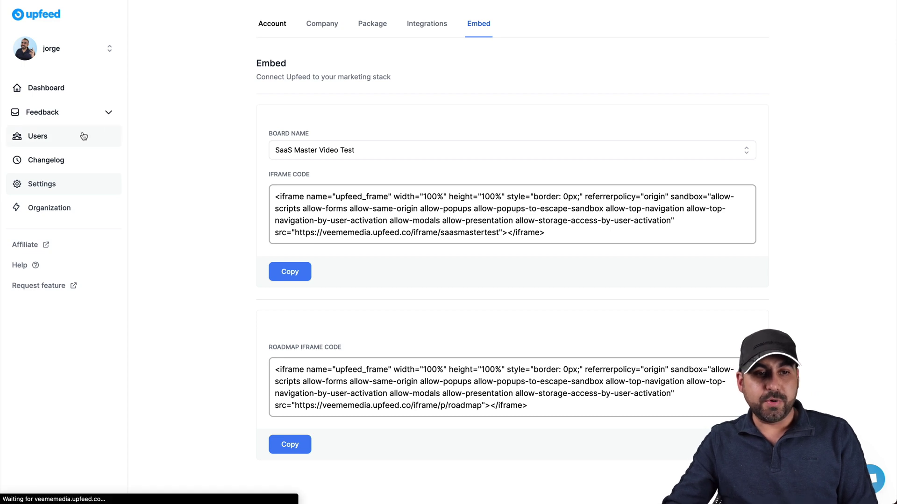
left_click(54, 207)
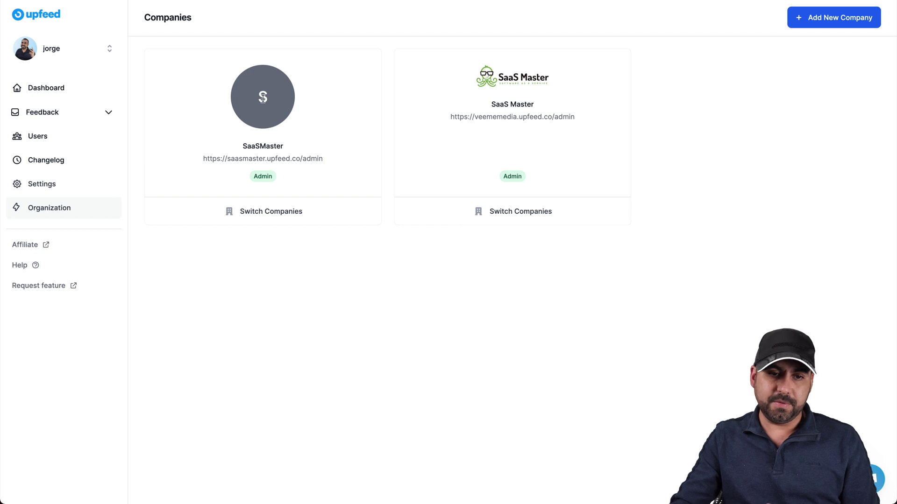
left_click(262, 211)
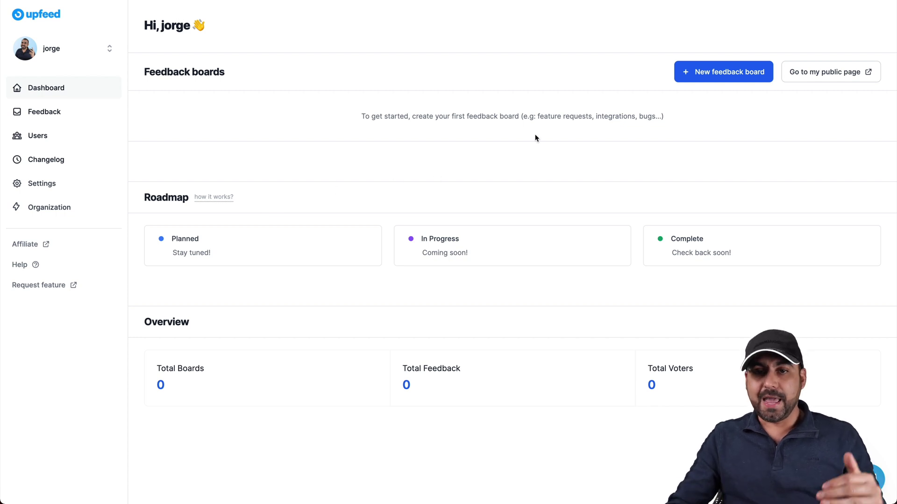
Create a feedback board named 'test' with its URL, preview its public page, and return
left_click(709, 76)
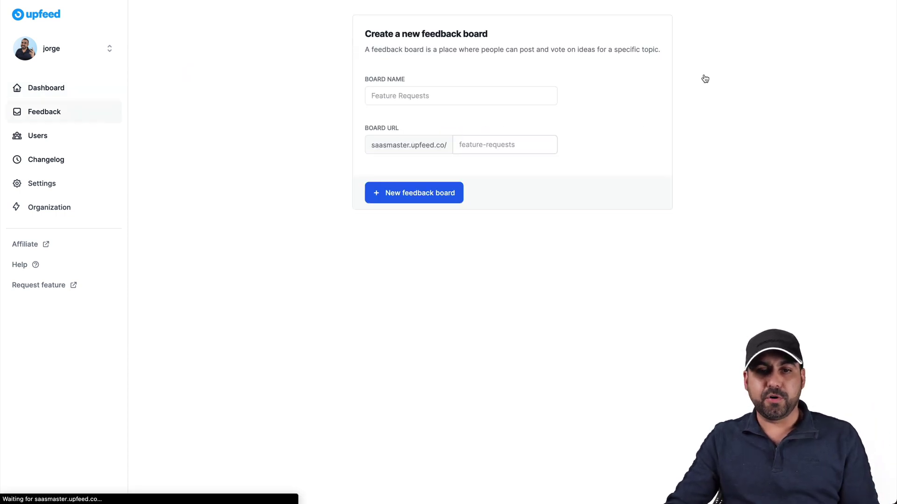
left_click(430, 97)
type("test")
left_click(493, 146)
type("te")
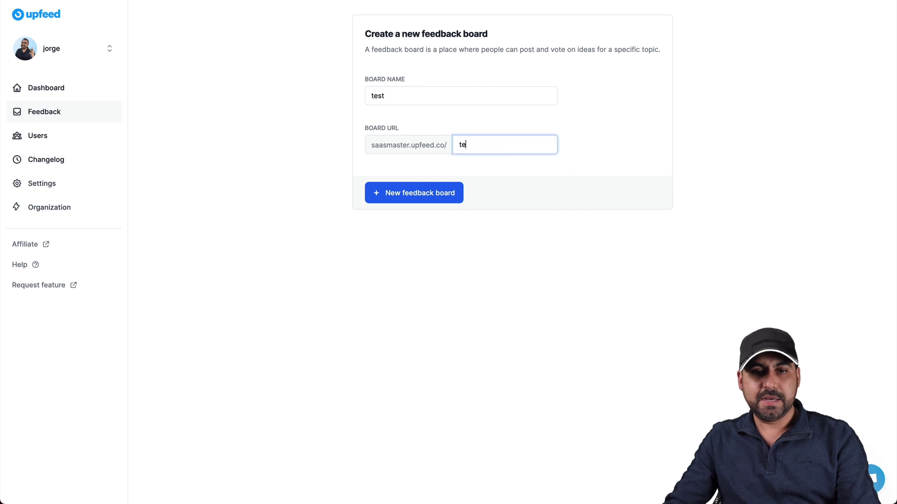
left_click(414, 192)
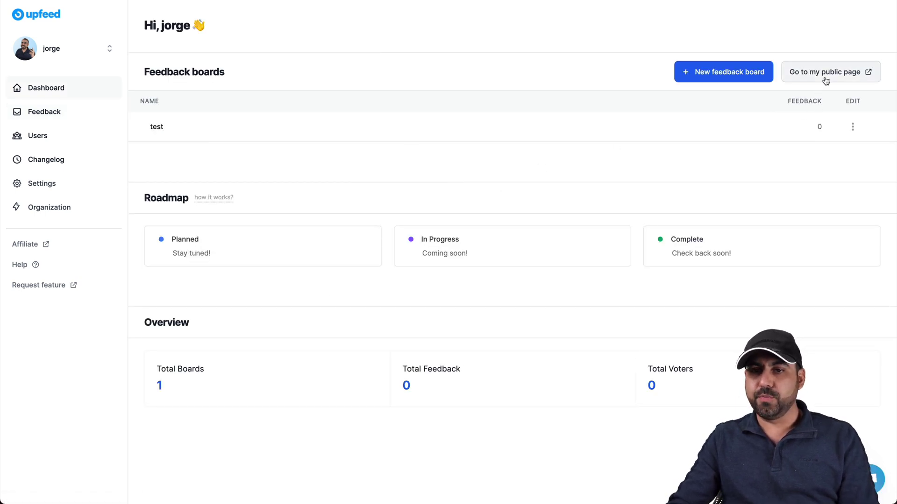
left_click(826, 80)
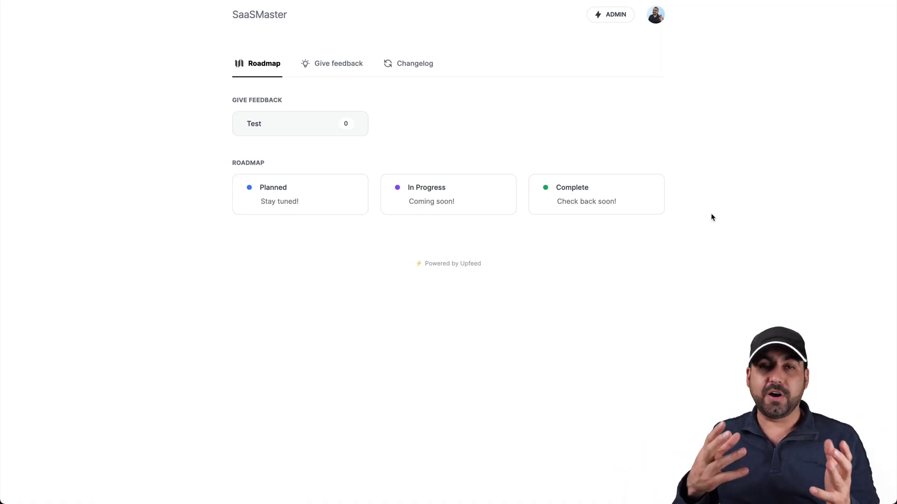
key("ctrl+w")
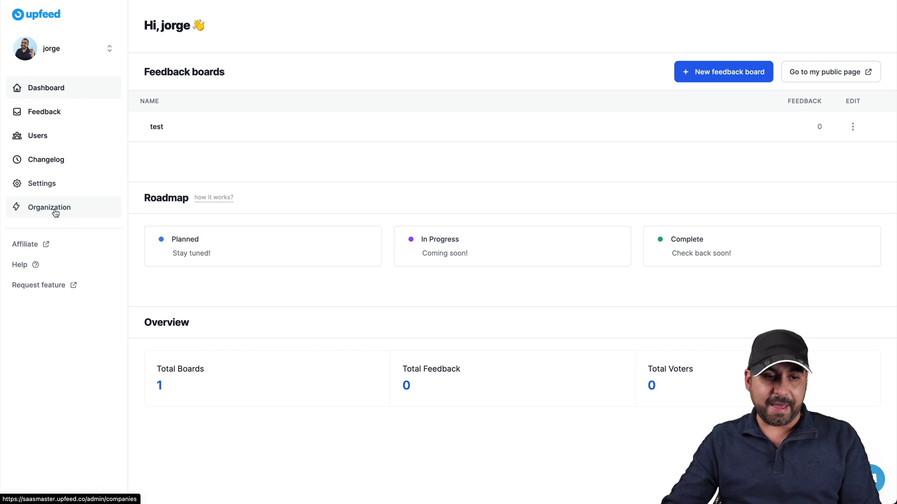
Browse Upfeed's public roadmap posts 'Add timeline for each post' and 'Upvote when creating request'
left_click(50, 285)
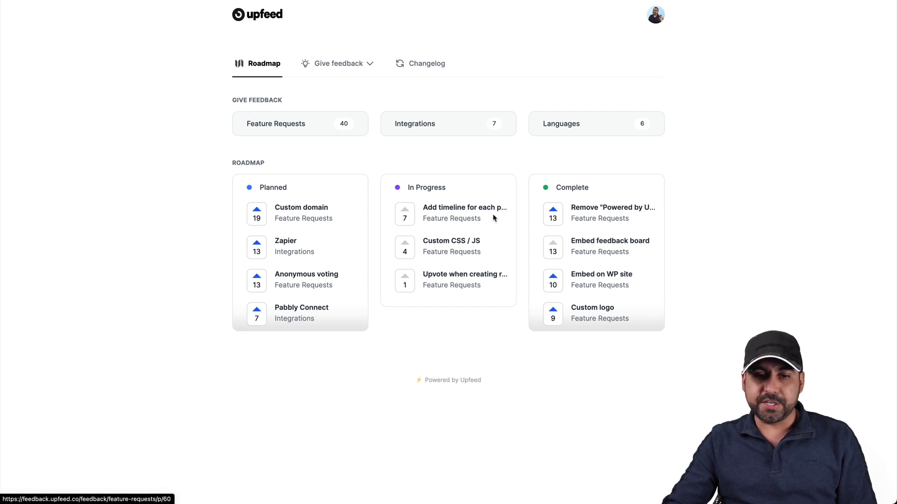
left_click(468, 209)
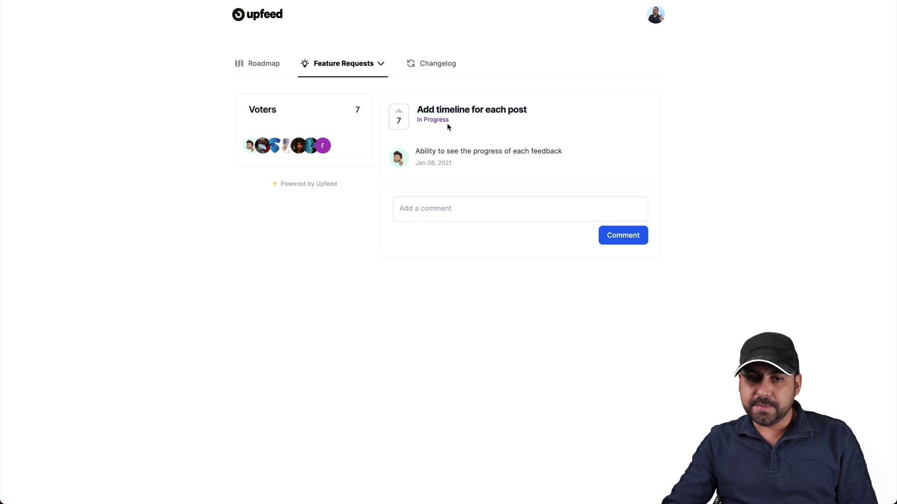
left_click(455, 209)
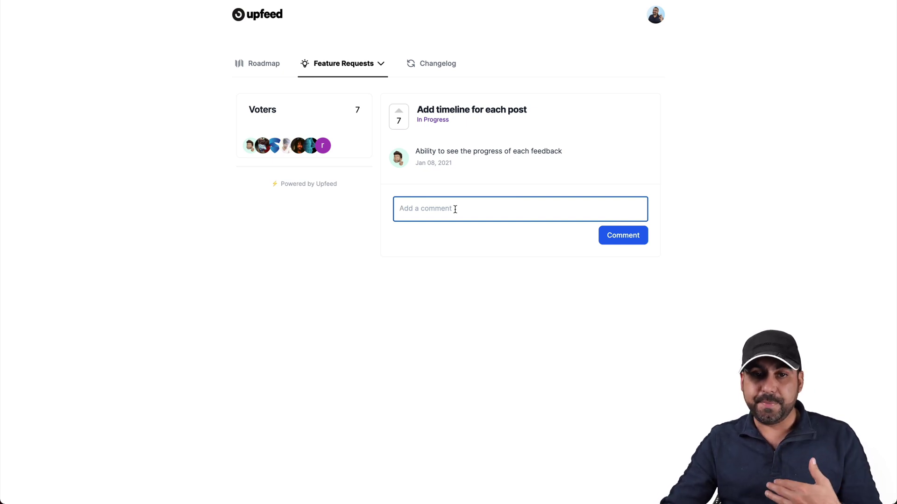
left_click(258, 65)
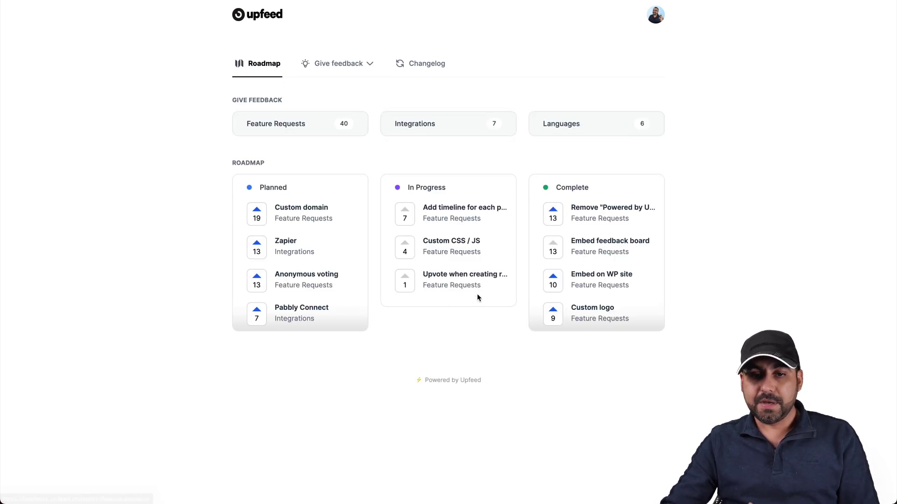
left_click(456, 276)
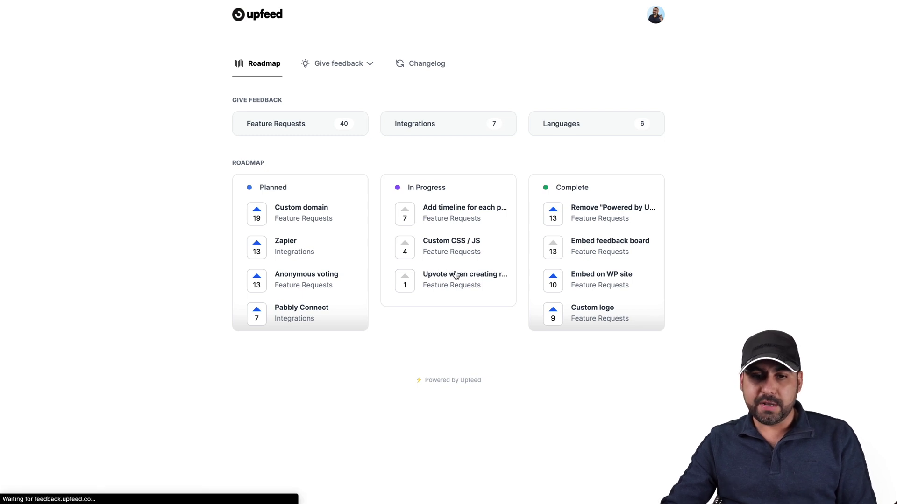
left_click(262, 64)
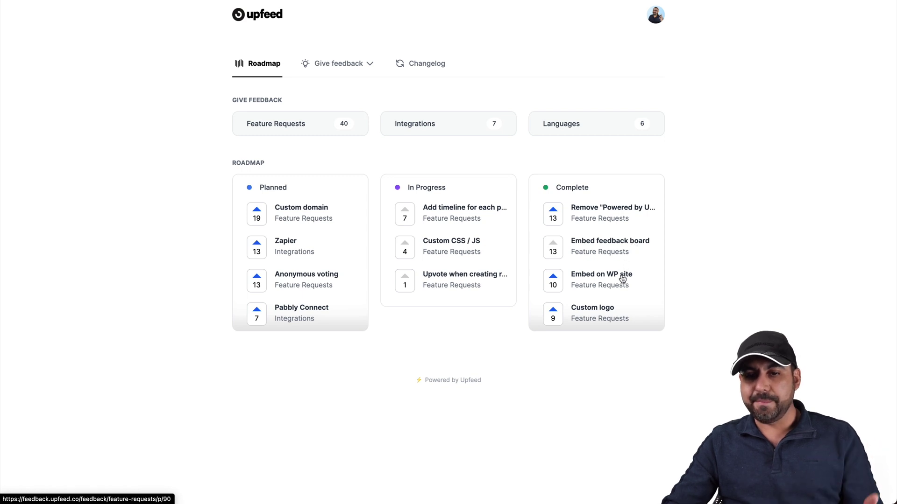
scroll(621, 279, "down", 5)
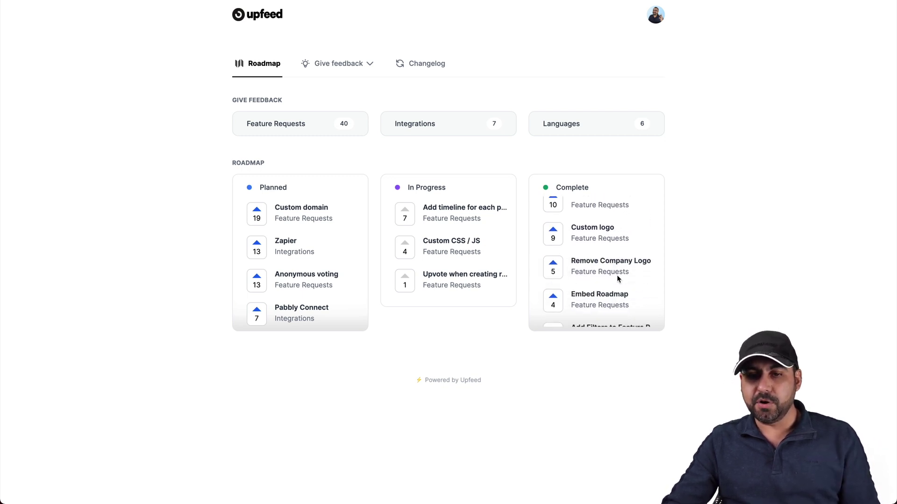
scroll(617, 279, "up", 5)
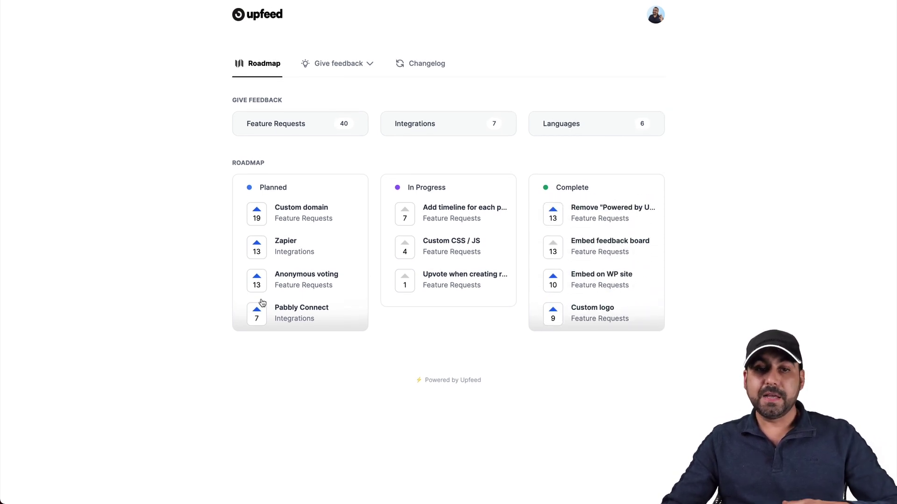
Scroll through the public changelog and highlight the January Update's FEB 02, 2021 date
left_click(409, 69)
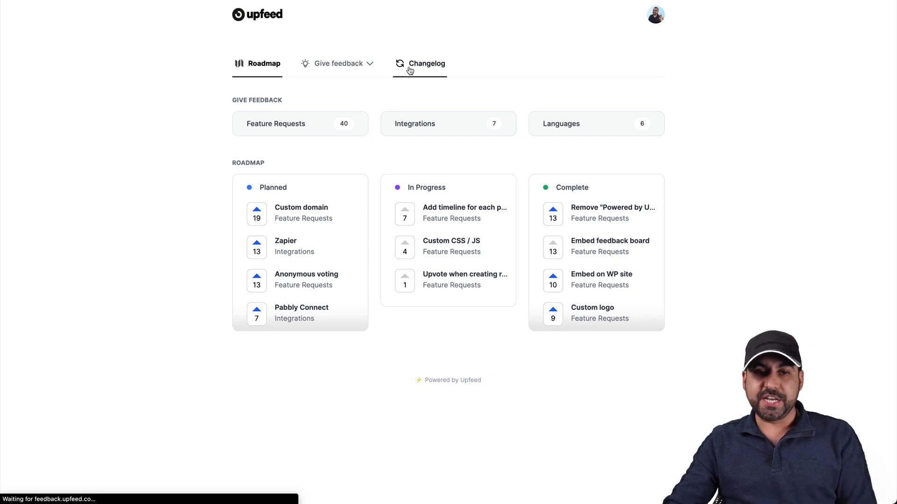
scroll(457, 327, "down", 10)
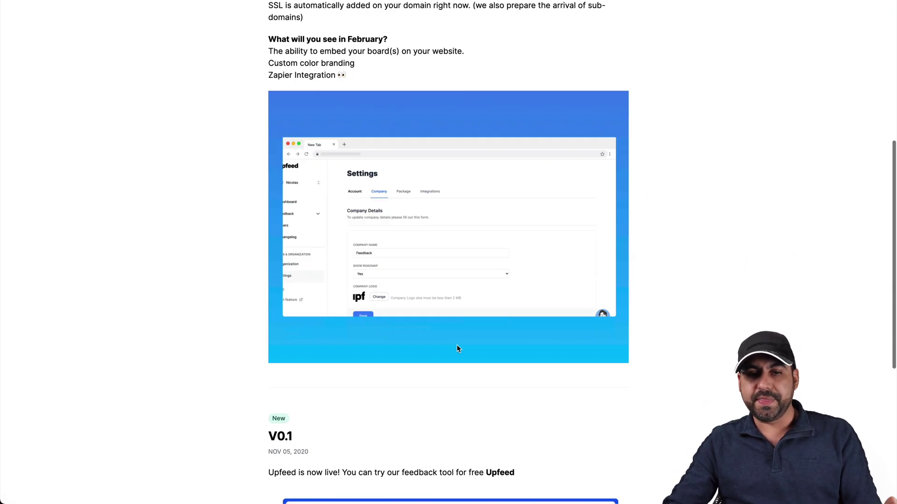
scroll(458, 348, "up", 4)
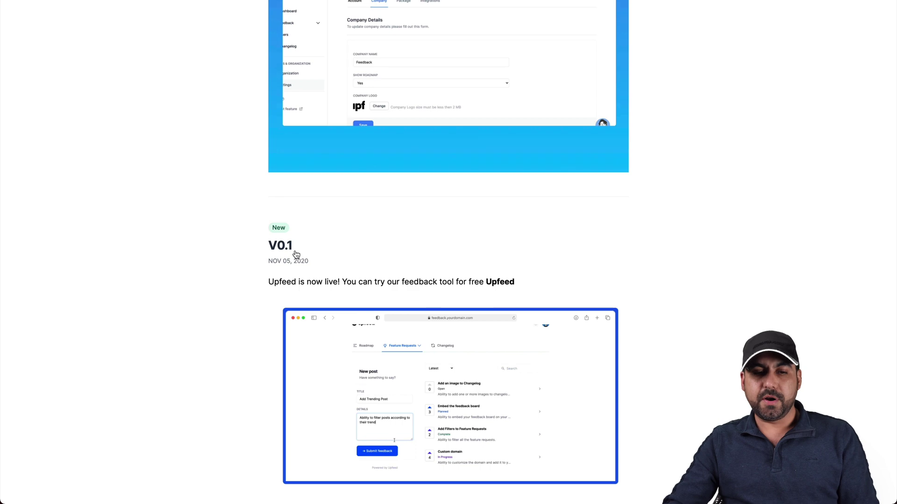
scroll(293, 254, "up", 9)
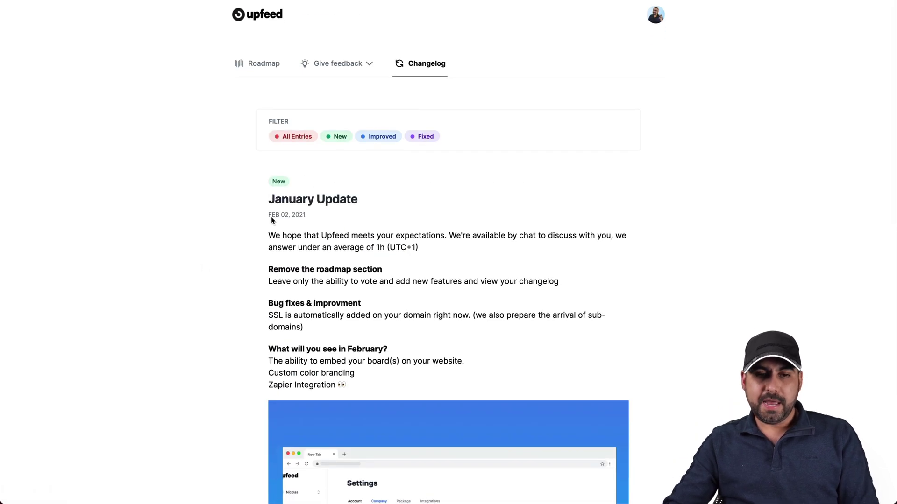
left_click_drag(270, 216, 312, 216)
left_click(346, 220)
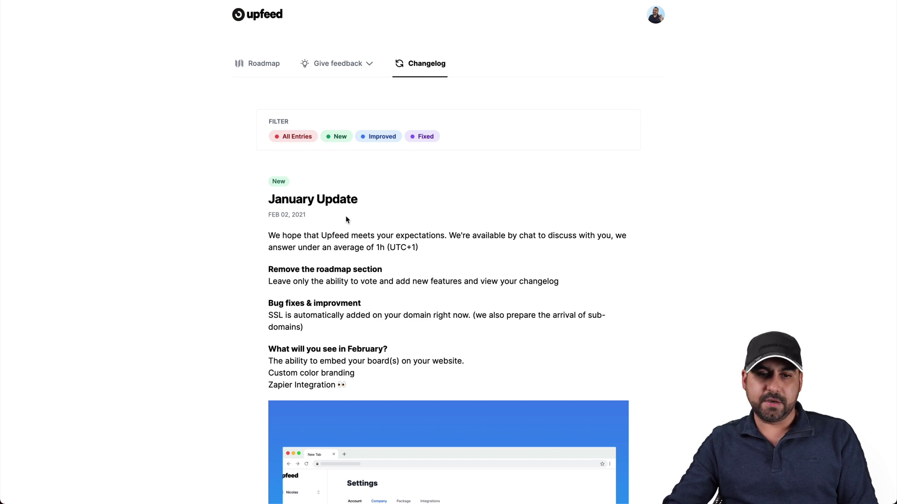
scroll(358, 293, "down", 3)
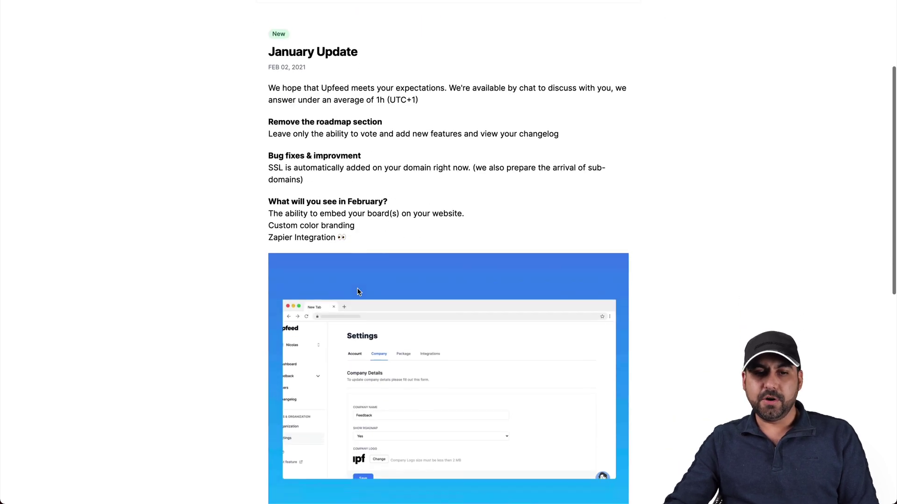
scroll(357, 292, "up", 3)
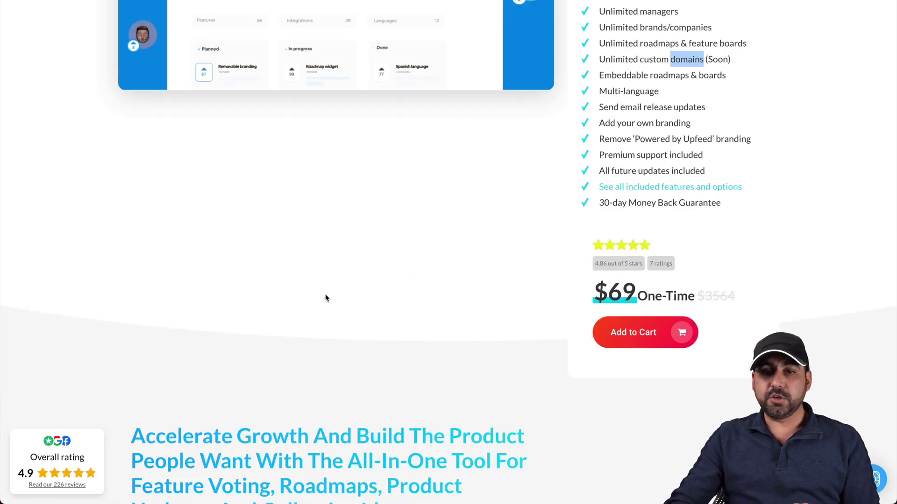
Scroll the Dealify Upfeed deal page to its features list and $69 one-time price
scroll(326, 297, "up", 6)
scroll(326, 298, "down", 3)
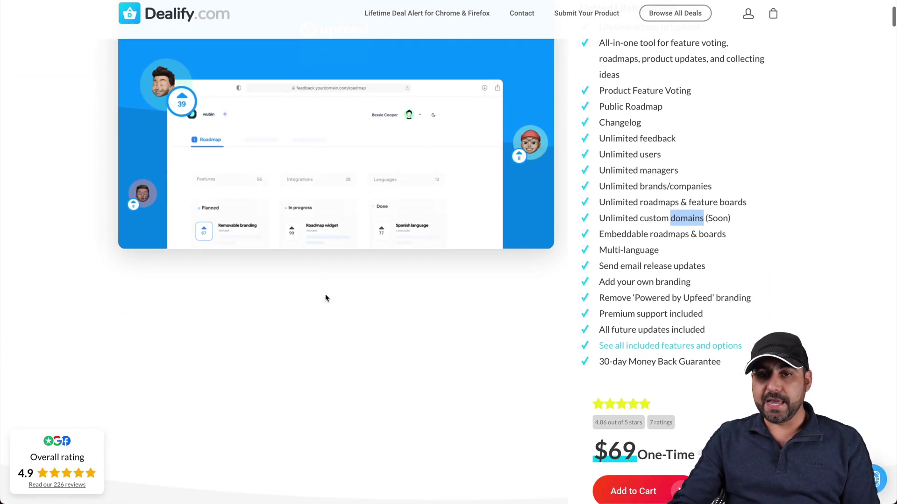
scroll(326, 297, "down", 1)
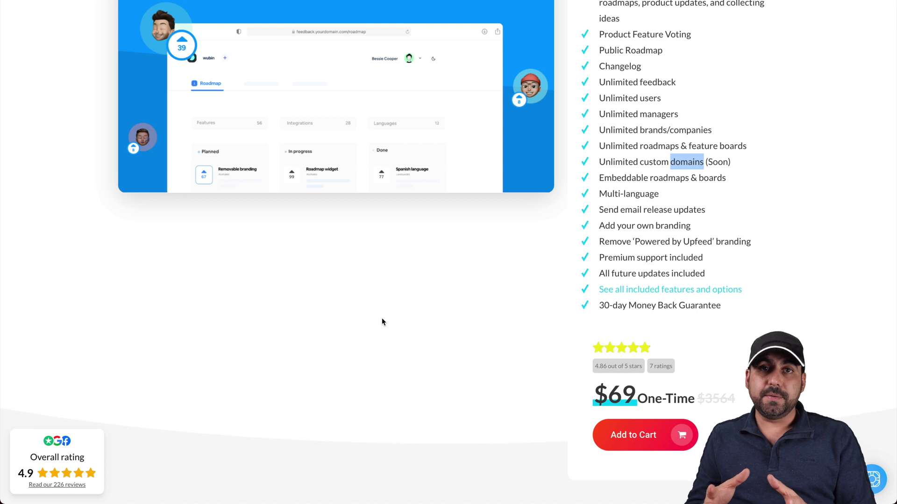